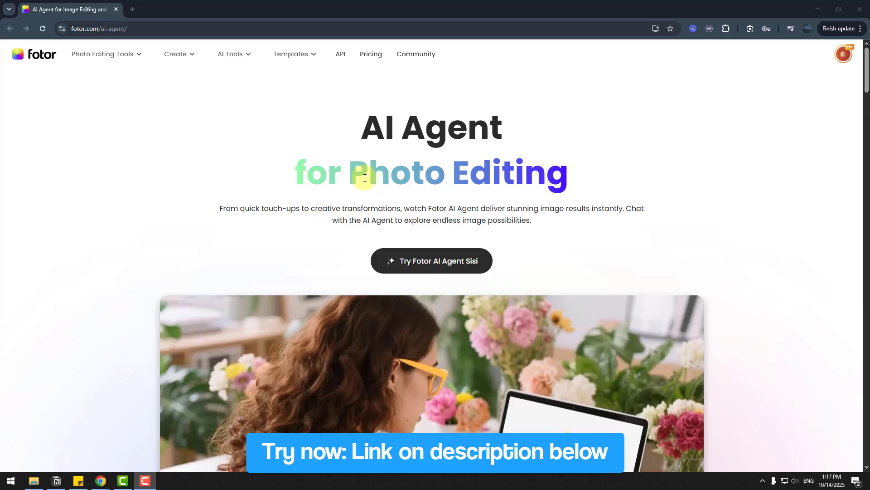
Scroll down the Fotor AI Agent Sisi page and back up to the prompt
{"action": "scroll", "coordinate": [376, 176], "scroll_direction": "down", "scroll_amount": 10}
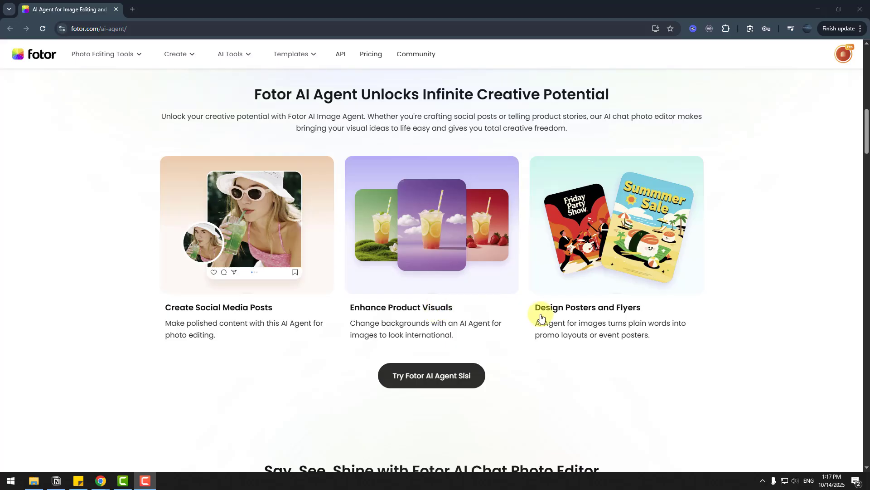
{"action": "scroll", "coordinate": [633, 307], "scroll_direction": "down", "scroll_amount": 7}
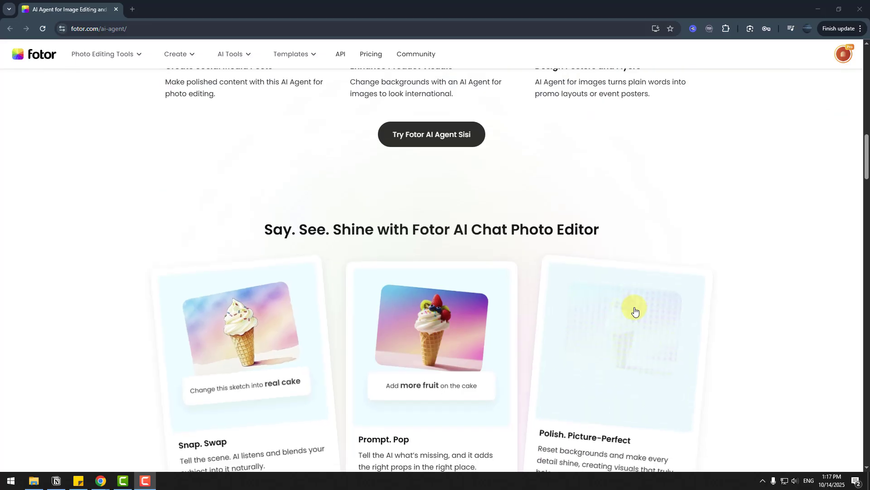
{"action": "scroll", "coordinate": [599, 284], "scroll_direction": "down", "scroll_amount": 7}
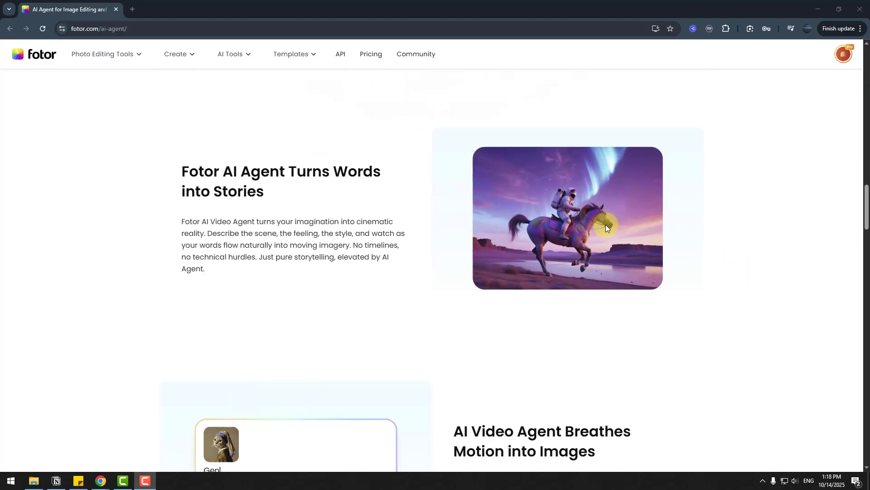
{"action": "scroll", "coordinate": [569, 213], "scroll_direction": "down", "scroll_amount": 5}
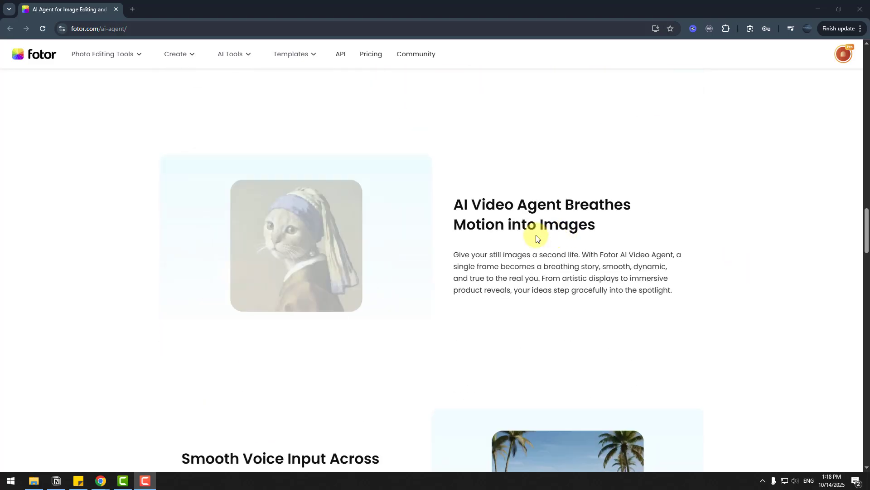
{"action": "scroll", "coordinate": [290, 235], "scroll_direction": "down", "scroll_amount": 8}
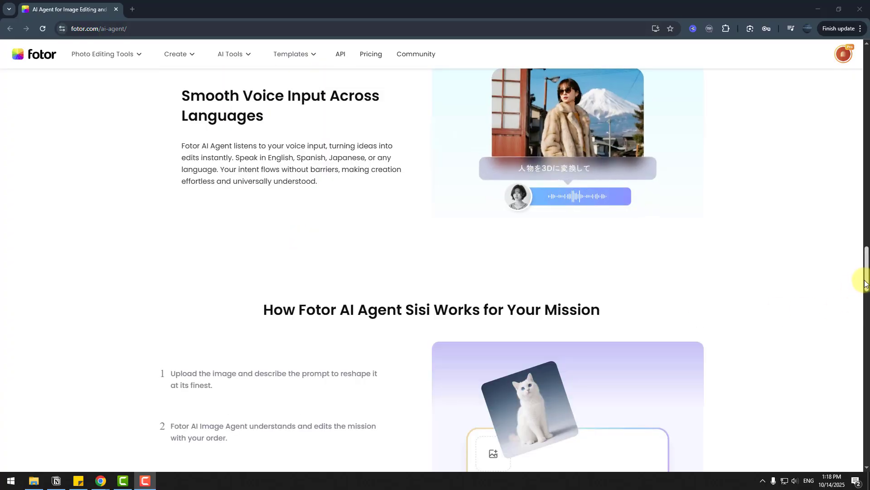
{"action": "left_click_drag", "start_coordinate": [861, 295], "coordinate": [852, 100]}
{"action": "scroll", "coordinate": [689, 173], "scroll_direction": "up", "scroll_amount": 4}
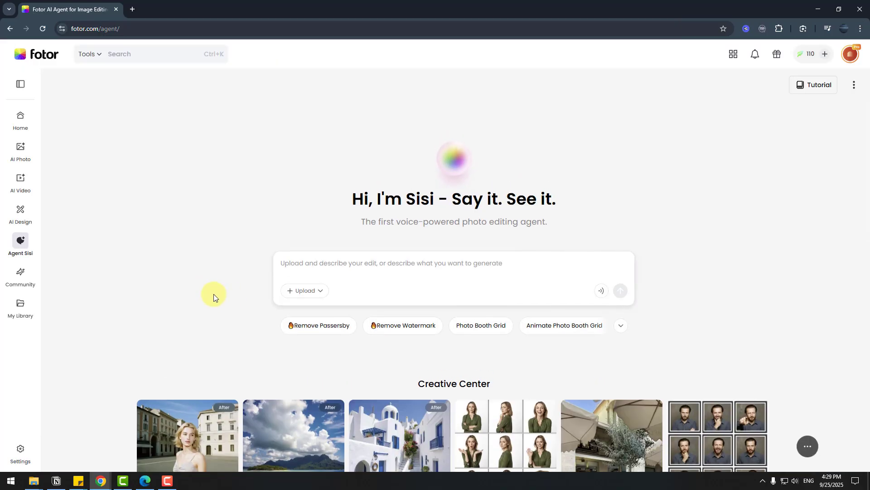
Show the Upload dropdown options and browse the Creative Center templates such as Remove Bystanders
{"action": "left_click", "coordinate": [295, 267]}
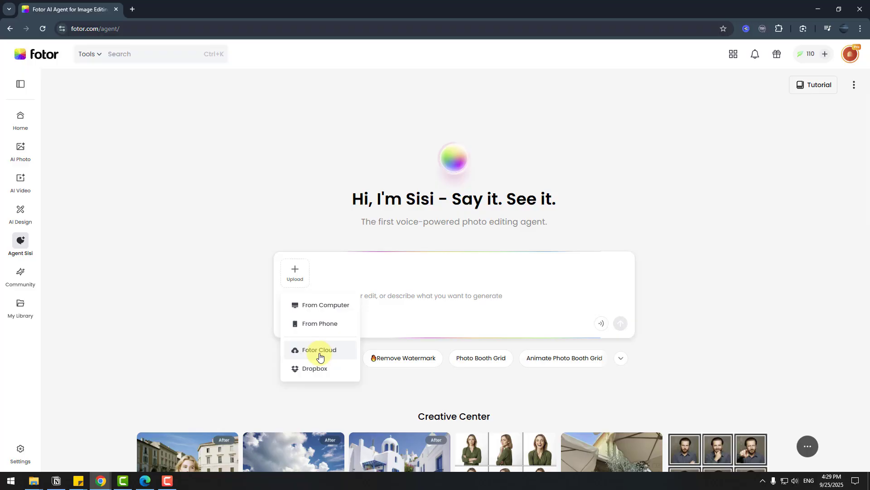
{"action": "scroll", "coordinate": [428, 186], "scroll_direction": "down", "scroll_amount": 5}
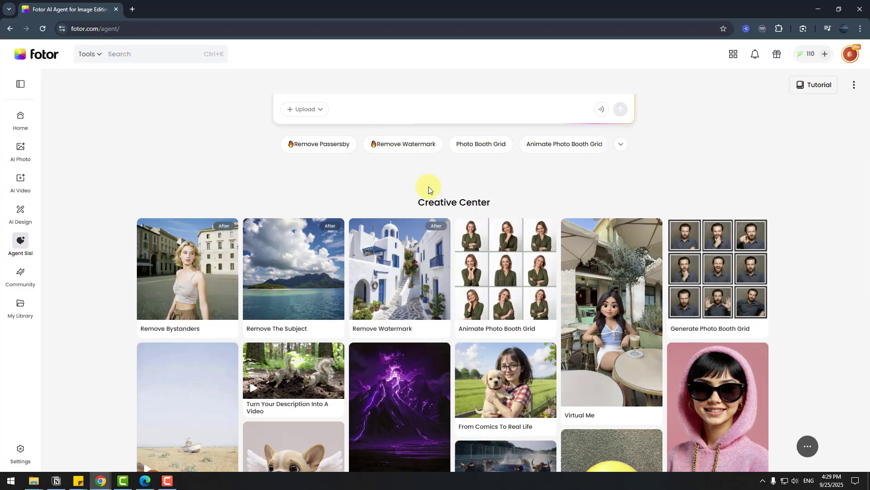
{"action": "scroll", "coordinate": [773, 214], "scroll_direction": "down", "scroll_amount": 2}
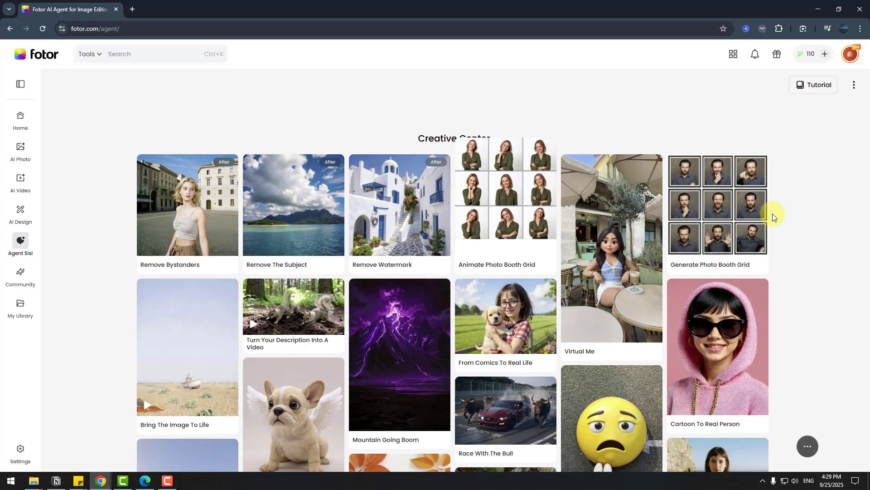
{"action": "scroll", "coordinate": [772, 214], "scroll_direction": "up", "scroll_amount": 1}
{"action": "scroll", "coordinate": [797, 278], "scroll_direction": "down", "scroll_amount": 2}
{"action": "scroll", "coordinate": [198, 305], "scroll_direction": "down", "scroll_amount": 5}
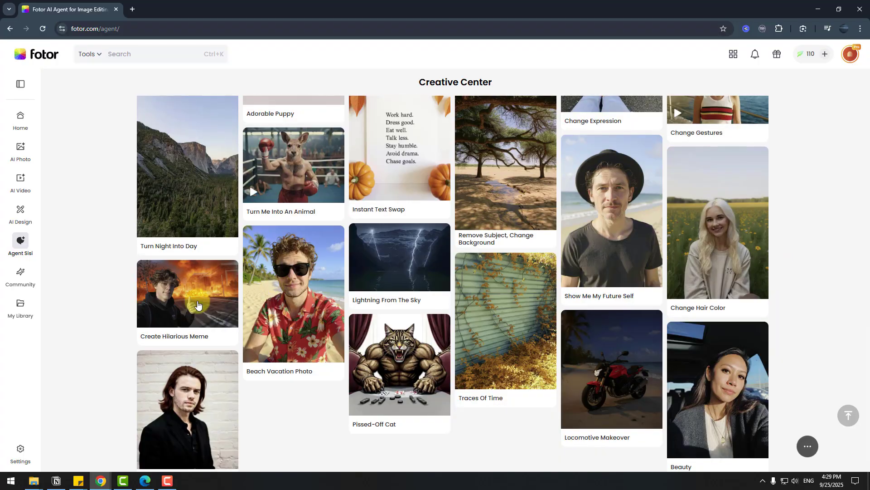
{"action": "scroll", "coordinate": [198, 304], "scroll_direction": "up", "scroll_amount": 12}
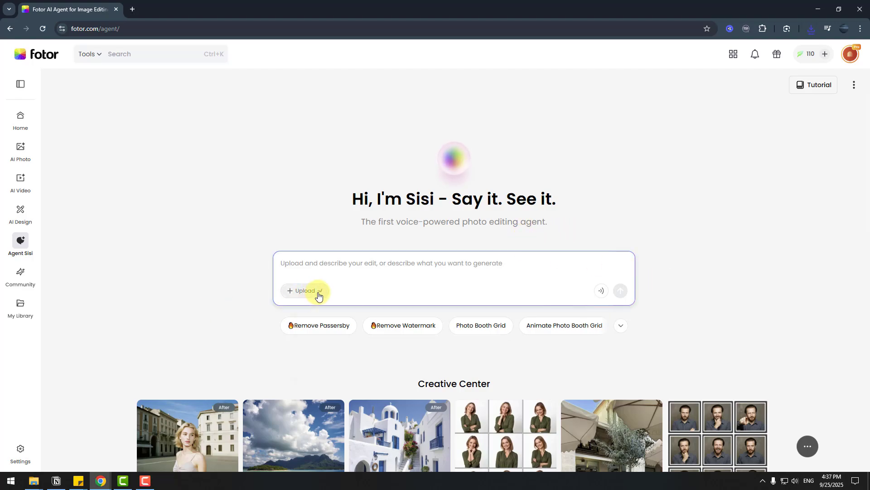
Choose to upload from the computer and locate the img photo in Downloads
{"action": "left_click", "coordinate": [316, 293]}
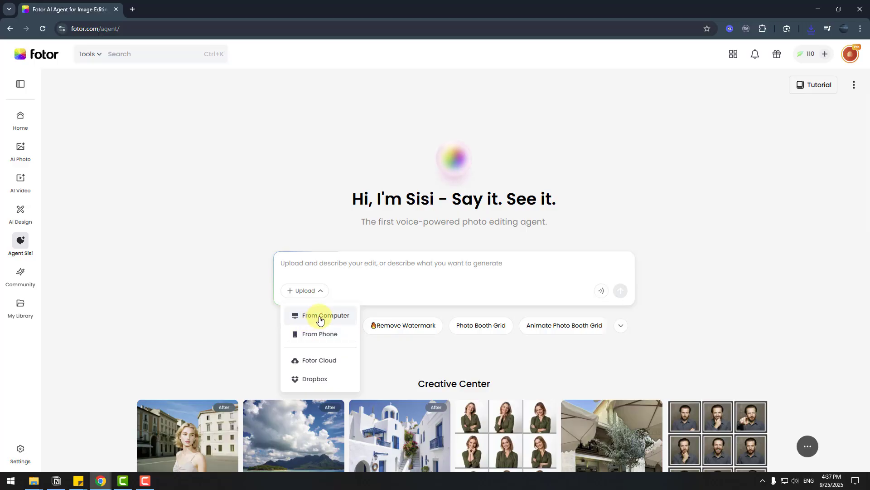
{"action": "left_click", "coordinate": [320, 316]}
{"action": "left_click", "coordinate": [166, 137]}
{"action": "double_click", "coordinate": [142, 99]}
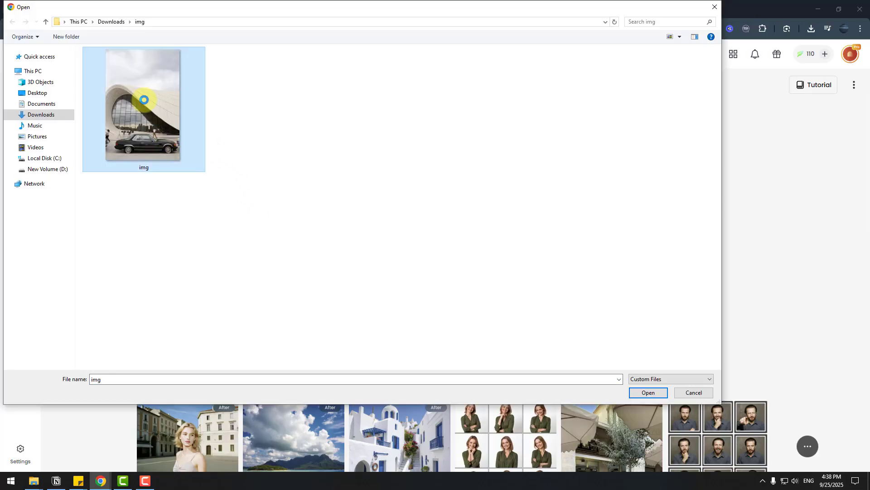
Preview img.jpg full screen in Photos, then attach it to the Sisi prompt
{"action": "right_click", "coordinate": [144, 100]}
{"action": "left_click", "coordinate": [154, 105]}
{"action": "left_click", "coordinate": [659, 62]}
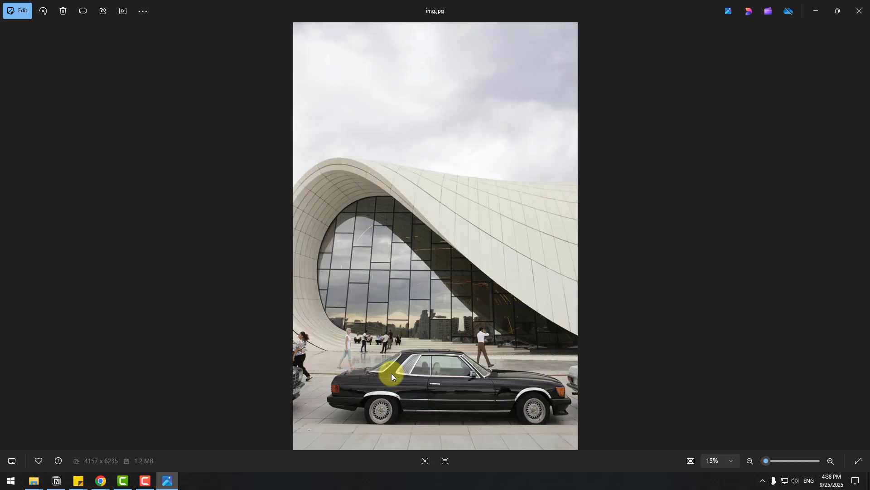
{"action": "scroll", "coordinate": [391, 374], "scroll_direction": "up", "scroll_amount": 4}
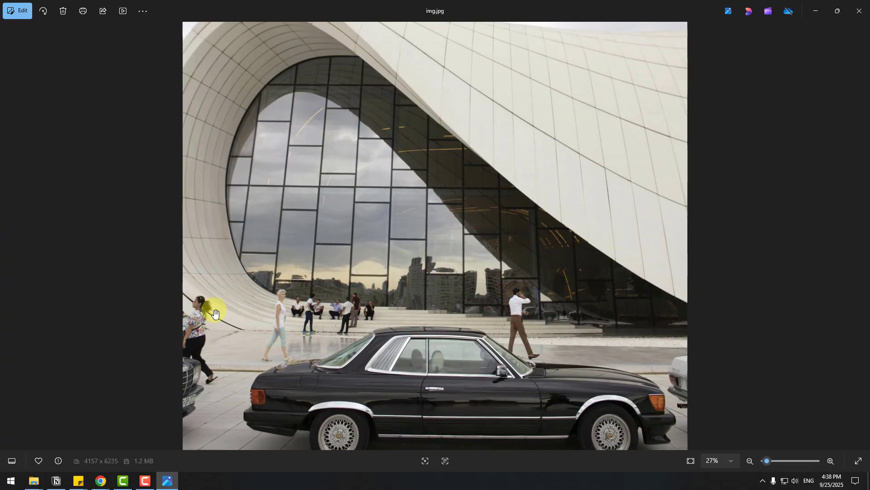
{"action": "scroll", "coordinate": [515, 328], "scroll_direction": "down", "scroll_amount": 3}
{"action": "key", "text": "alt+F4"}
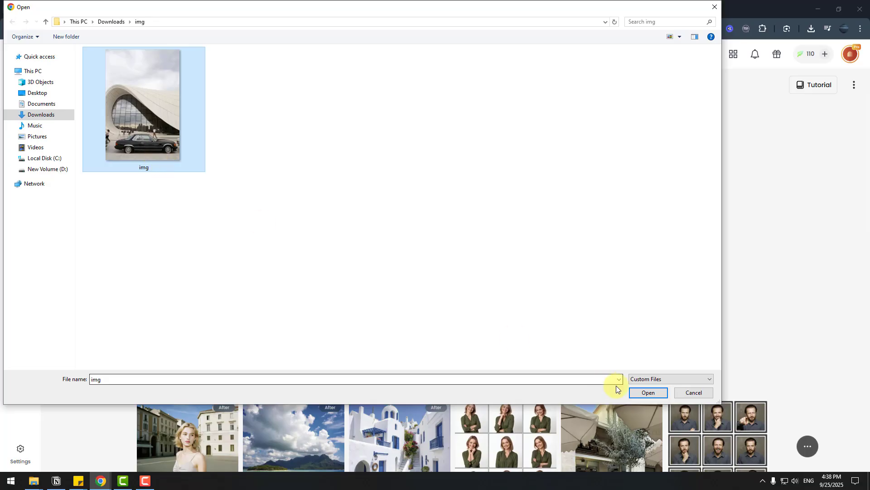
{"action": "left_click", "coordinate": [643, 392]}
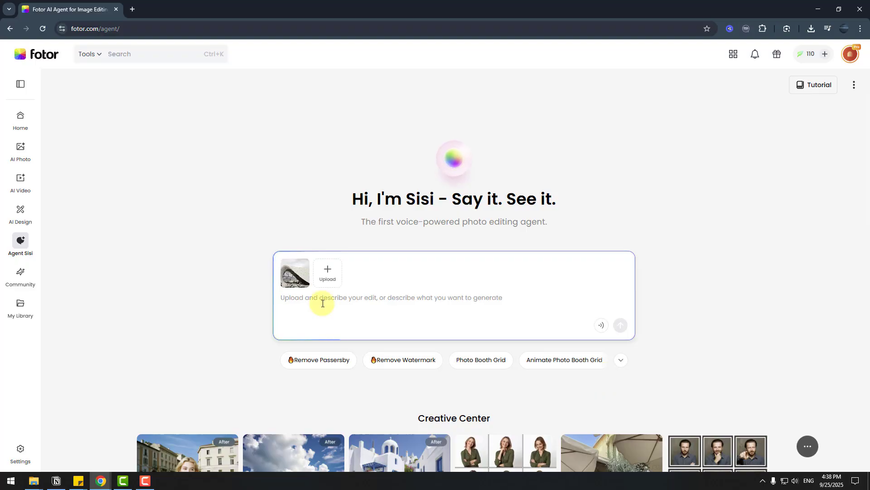
Ask Sisi to 'remove people from the picture' and view the edited result full size
{"action": "type", "text": "remove people from the p"}
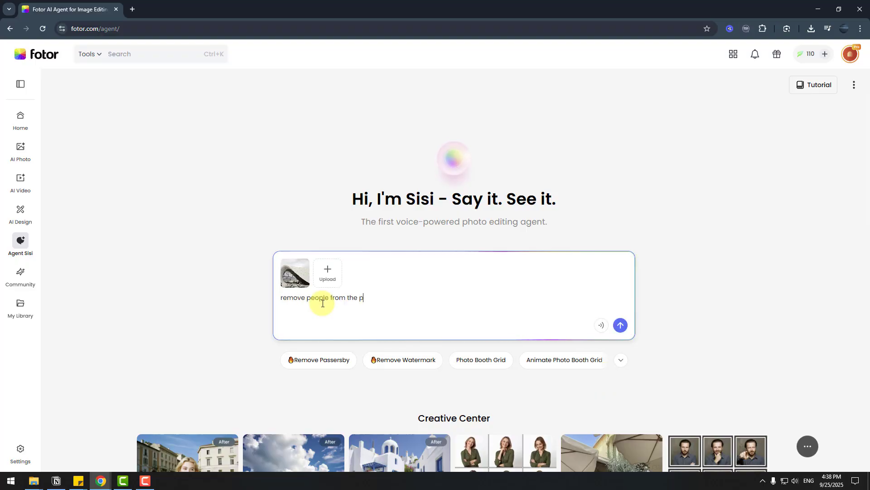
{"action": "type", "text": "icture"}
{"action": "left_click", "coordinate": [621, 325]}
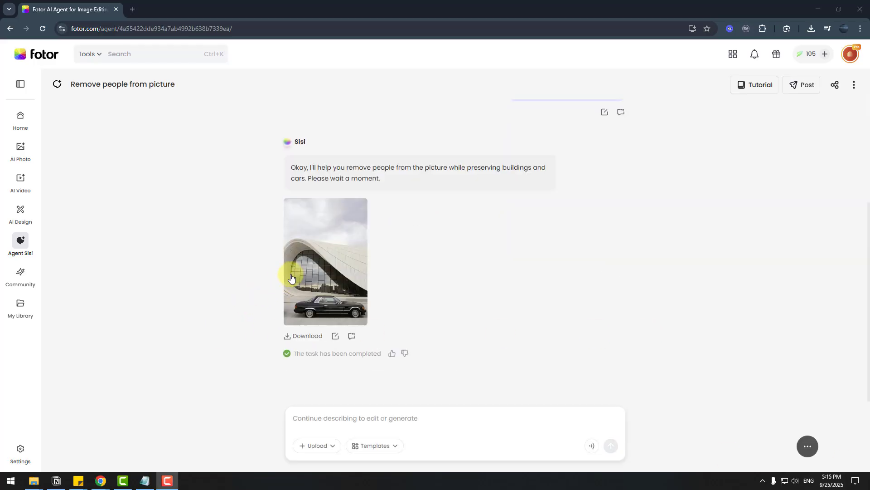
{"action": "left_click", "coordinate": [313, 247]}
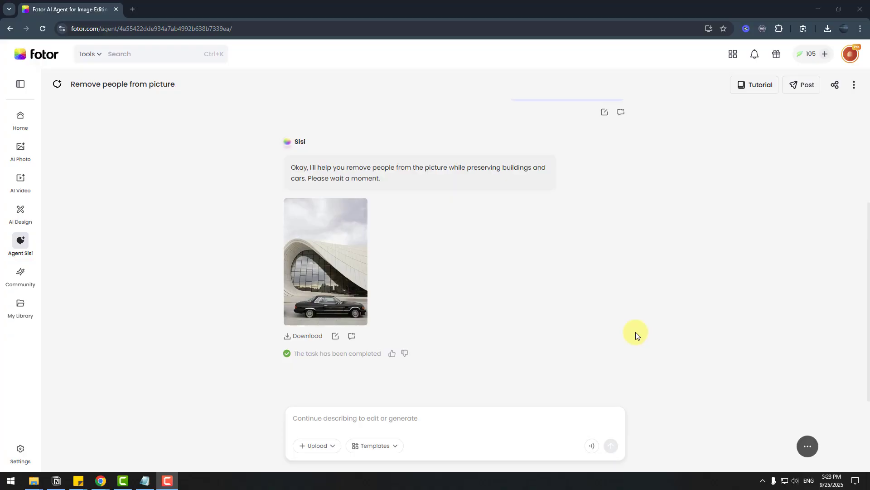
Show the Tutorial panel and scroll through its prompt examples
{"action": "left_click", "coordinate": [747, 89]}
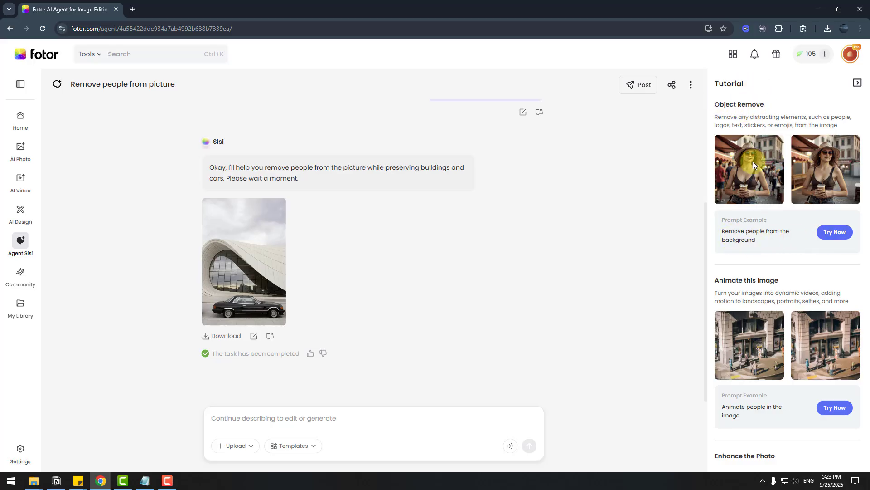
{"action": "scroll", "coordinate": [760, 266], "scroll_direction": "down", "scroll_amount": 1}
{"action": "scroll", "coordinate": [768, 287], "scroll_direction": "down", "scroll_amount": 3}
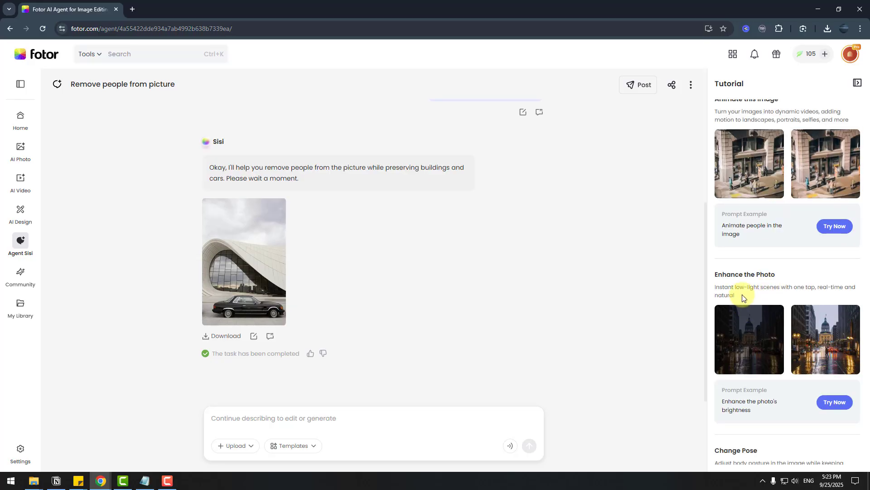
{"action": "scroll", "coordinate": [753, 281], "scroll_direction": "down", "scroll_amount": 5}
{"action": "scroll", "coordinate": [752, 249], "scroll_direction": "down", "scroll_amount": 6}
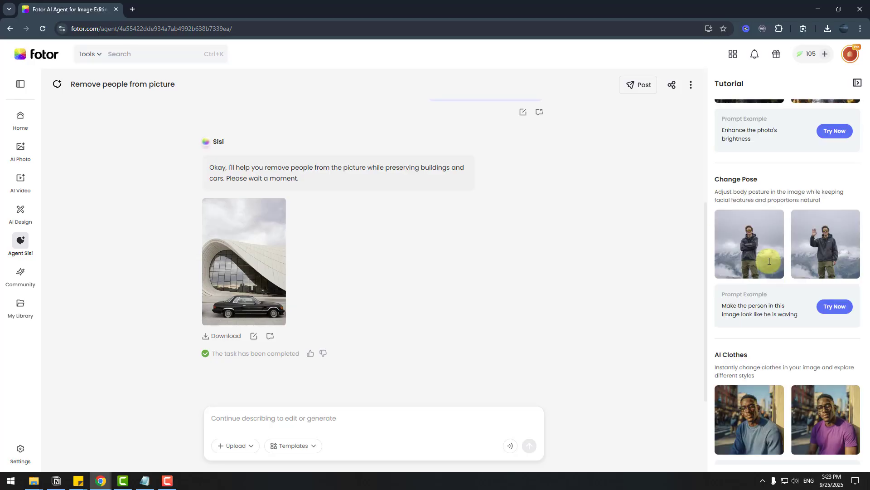
{"action": "scroll", "coordinate": [752, 292], "scroll_direction": "down", "scroll_amount": 15}
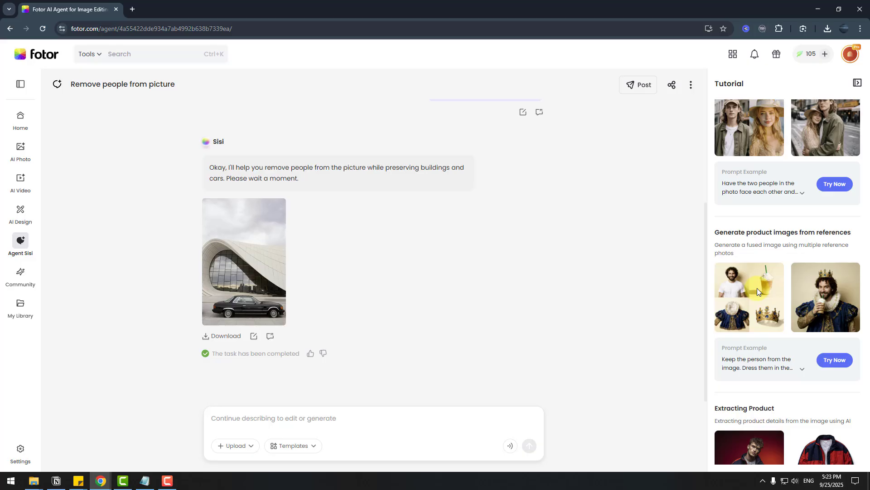
{"action": "scroll", "coordinate": [756, 297], "scroll_direction": "down", "scroll_amount": 6}
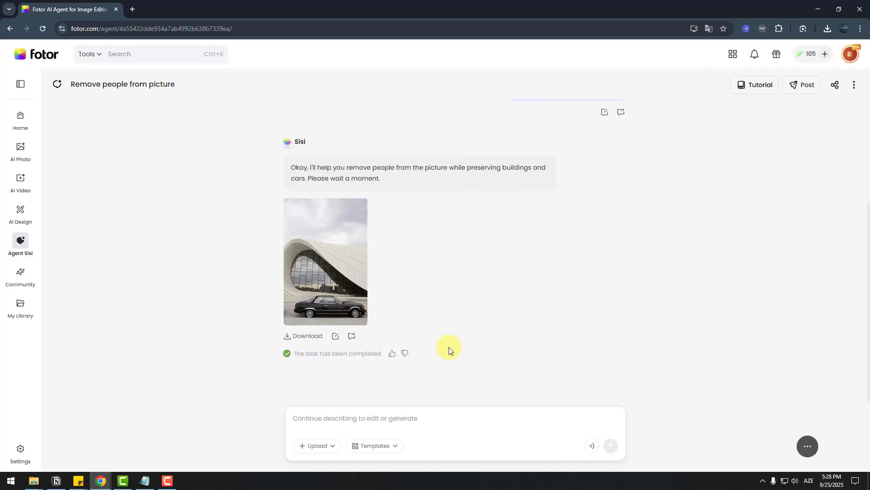
Attach the young man's img photo from Downloads\img and paste 'Person shows LIKE with hand'
{"action": "left_click", "coordinate": [314, 447]}
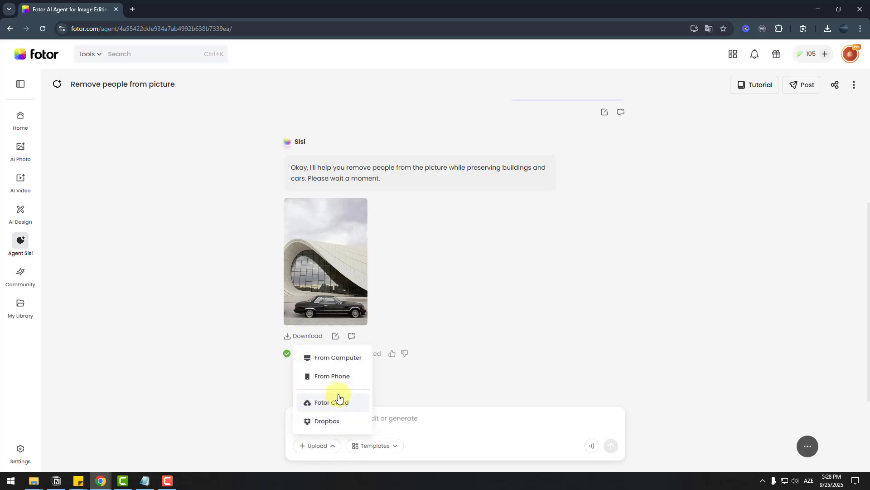
{"action": "left_click", "coordinate": [327, 358]}
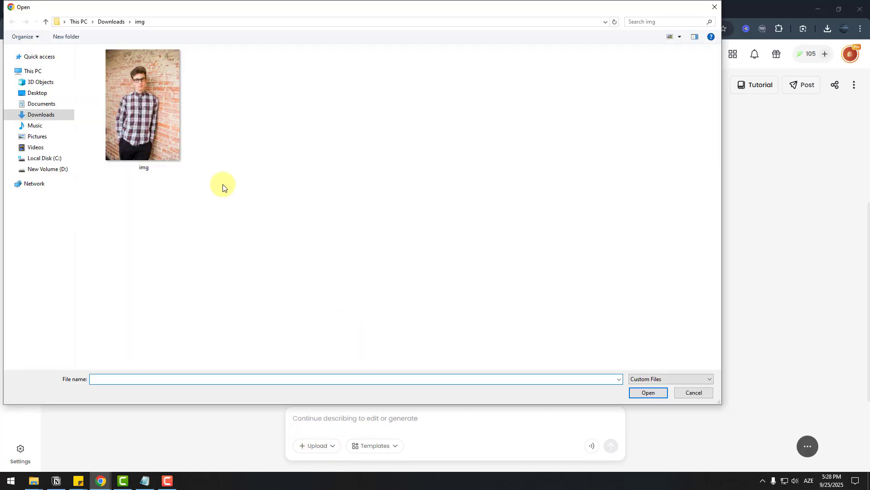
{"action": "left_click", "coordinate": [146, 144]}
{"action": "left_click", "coordinate": [648, 392]}
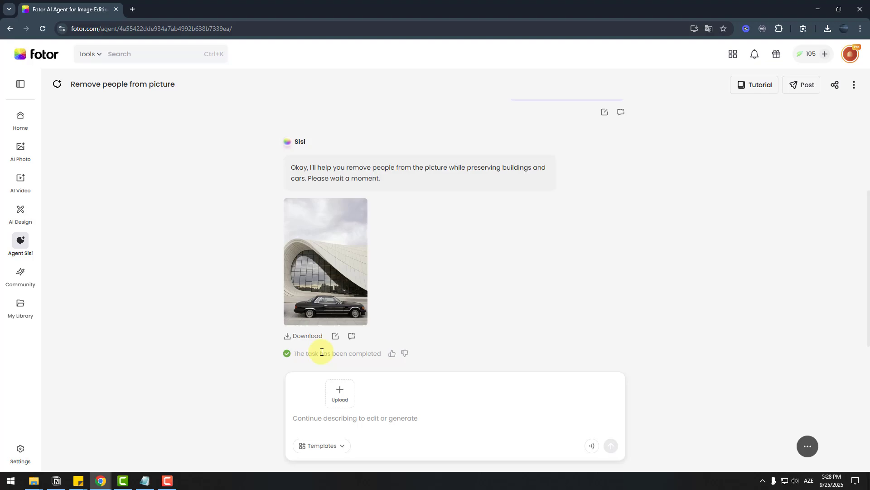
{"action": "type", "text": "Person shows LIKE with hand"}
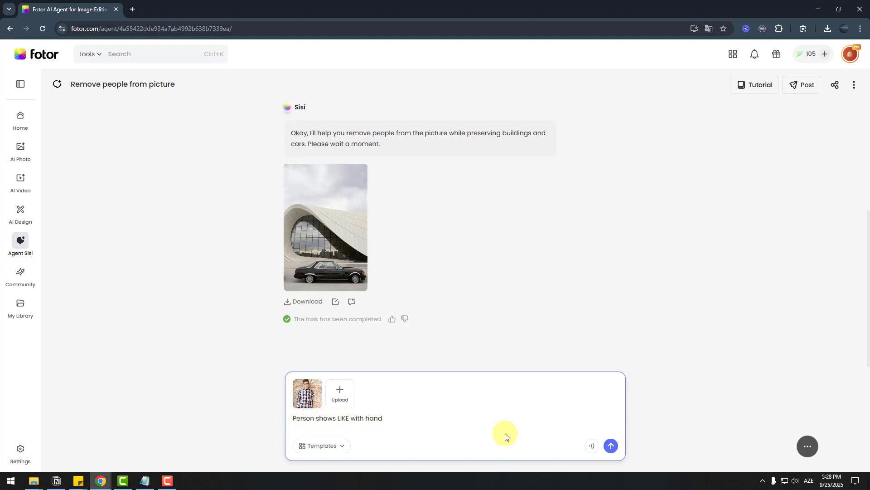
Send the LIKE-gesture request and view the thumbs-up result full size
{"action": "left_click", "coordinate": [612, 449]}
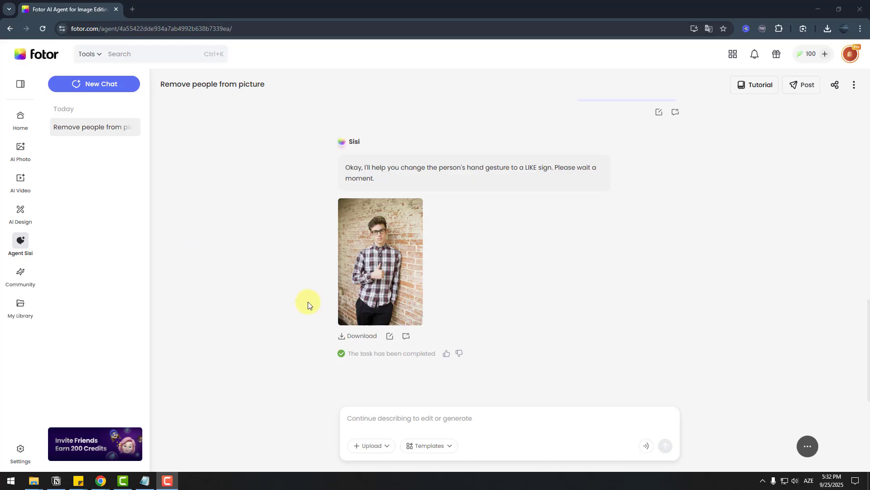
{"action": "left_click", "coordinate": [385, 257]}
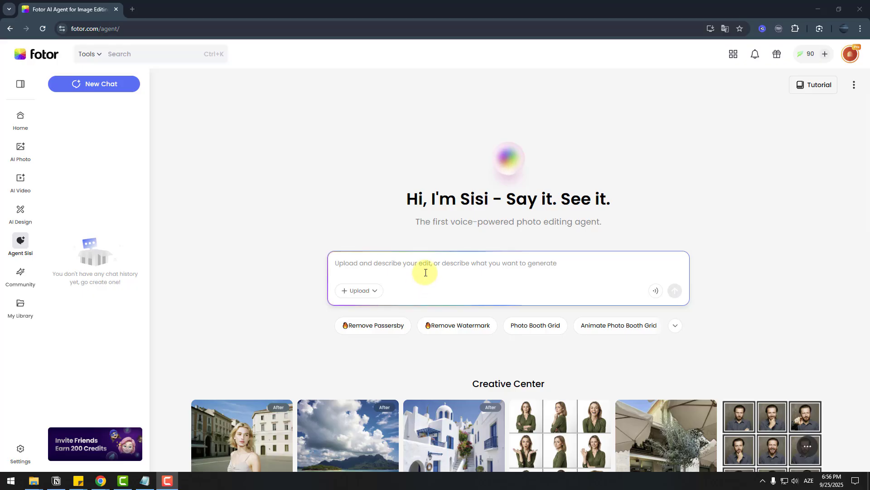
Generate an image from 'create kawaii style sticker cartoon' and download the resulting sticker
{"action": "left_click", "coordinate": [426, 272]}
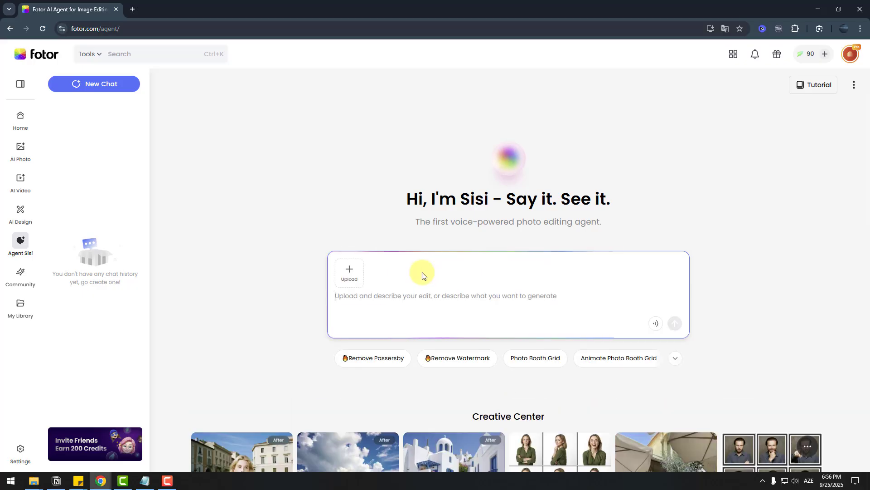
{"action": "type", "text": "cr"}
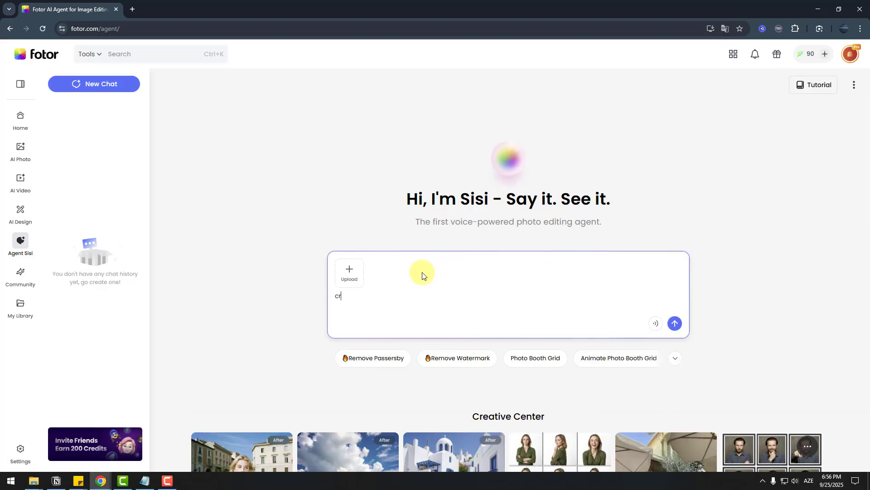
{"action": "type", "text": "eate kawaii styl"}
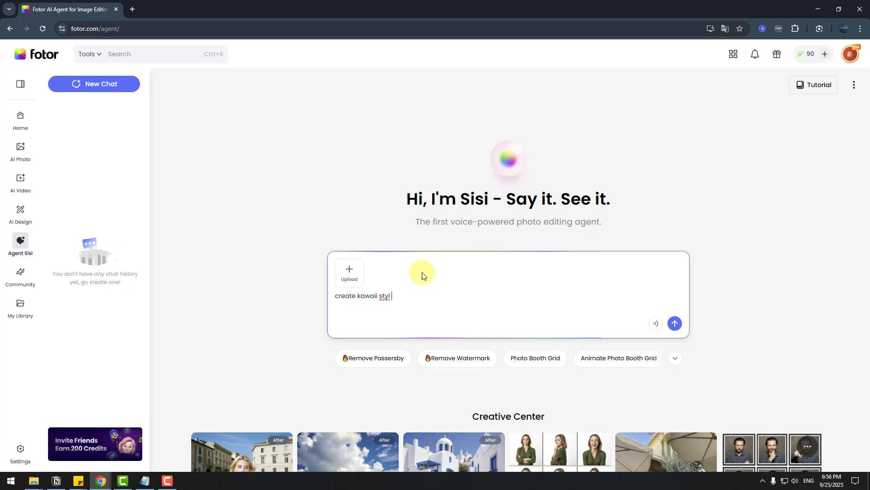
{"action": "type", "text": "e sticker cartoon"}
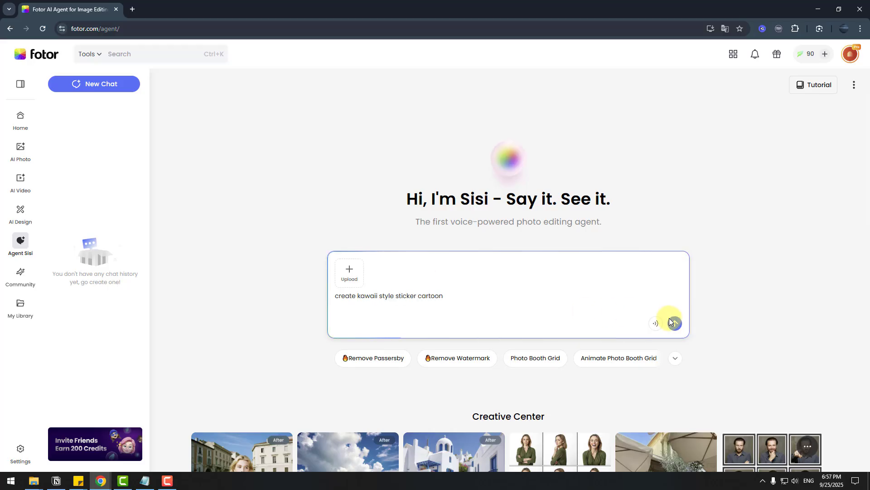
{"action": "left_click", "coordinate": [674, 325]}
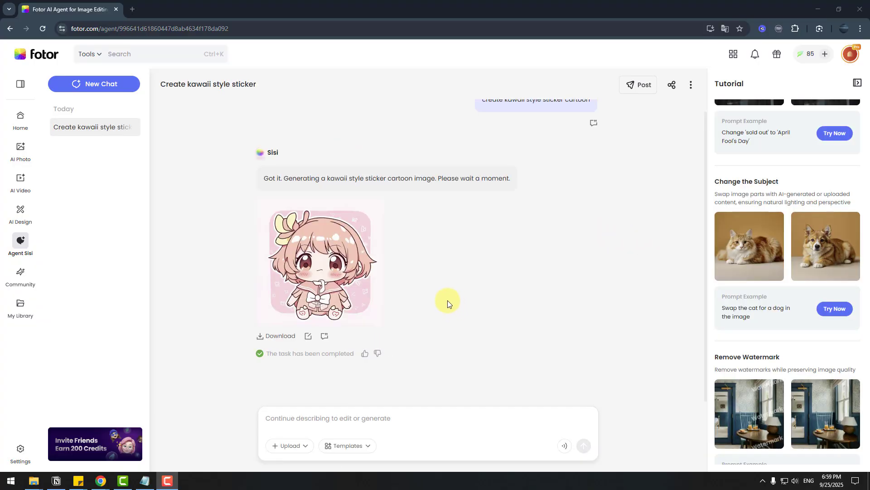
{"action": "left_click", "coordinate": [318, 267]}
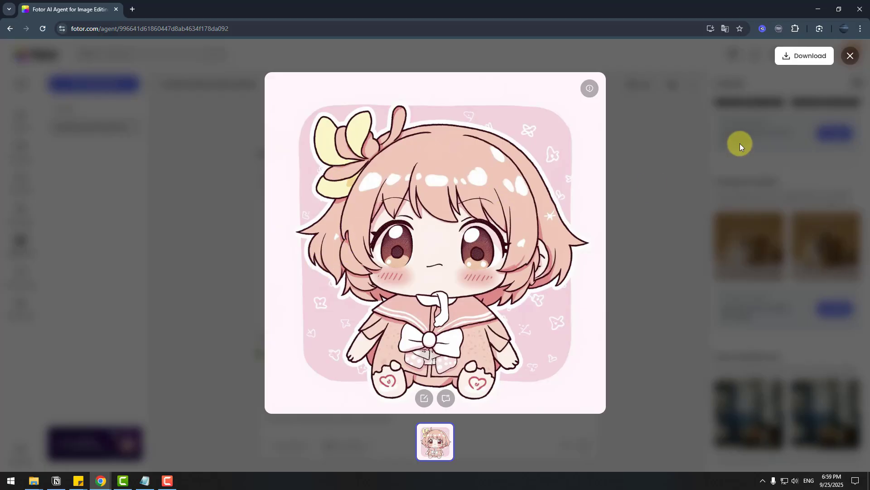
{"action": "left_click", "coordinate": [796, 58]}
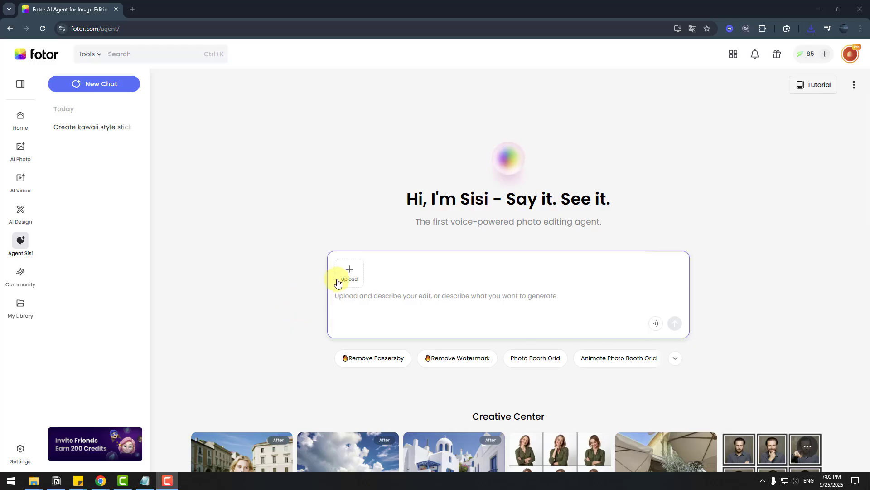
Attach the city-square img photo, paste 'Animate people in the image', and send it to Sisi
{"action": "left_click", "coordinate": [414, 308]}
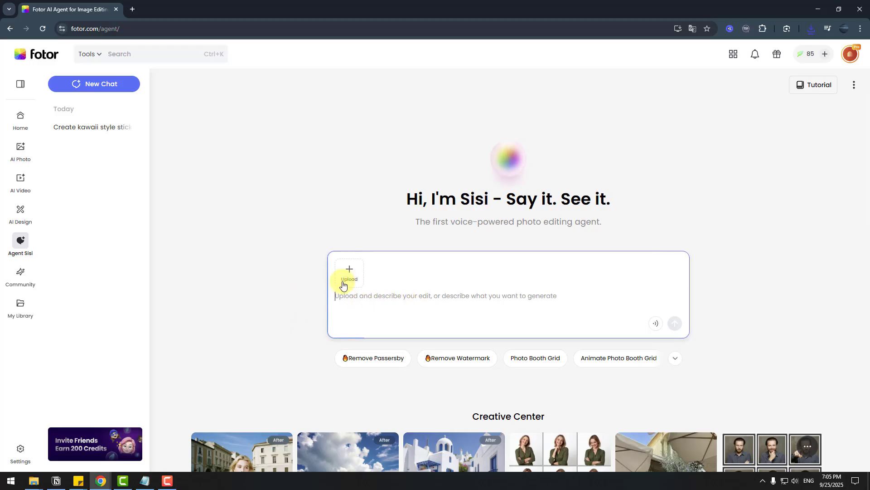
{"action": "left_click", "coordinate": [344, 275]}
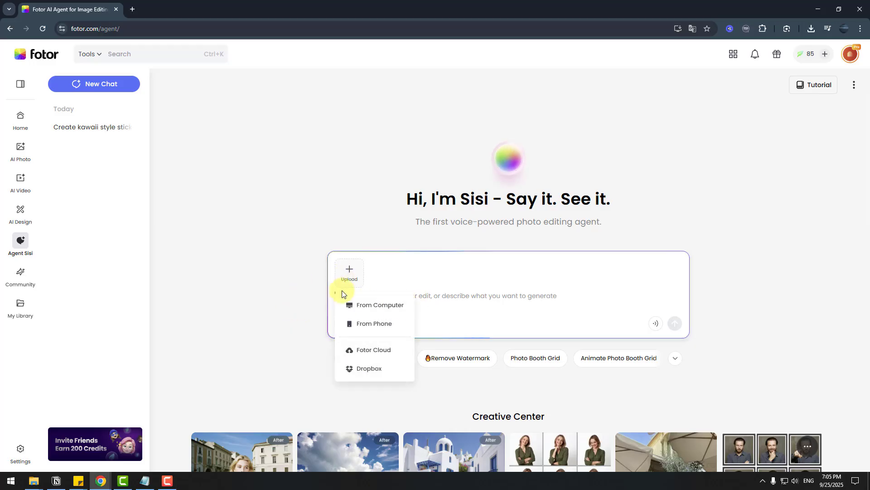
{"action": "left_click", "coordinate": [393, 310]}
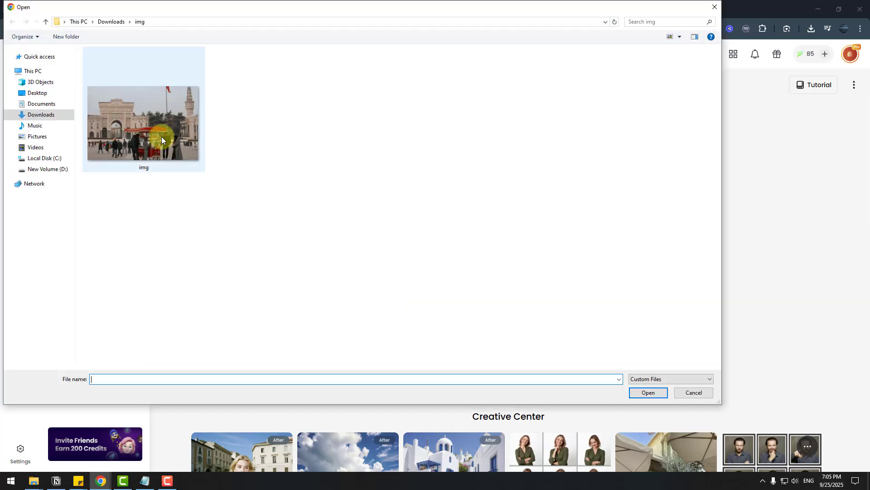
{"action": "left_click", "coordinate": [144, 142]}
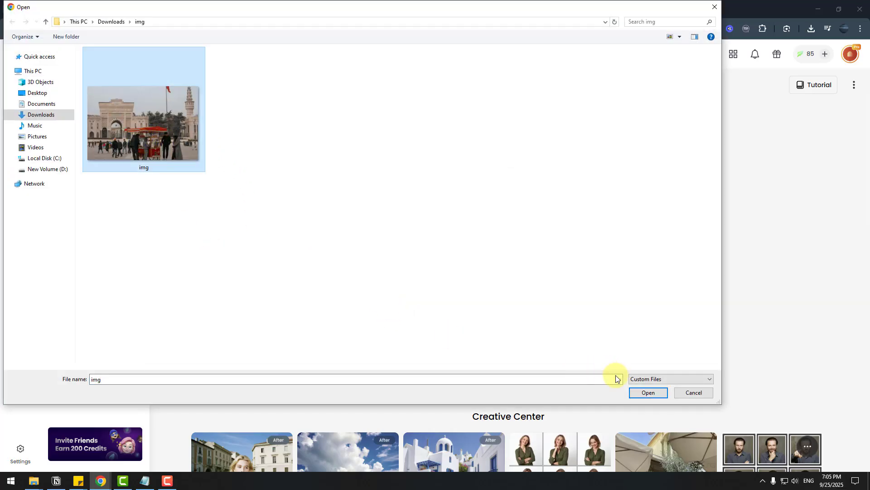
{"action": "left_click", "coordinate": [652, 395]}
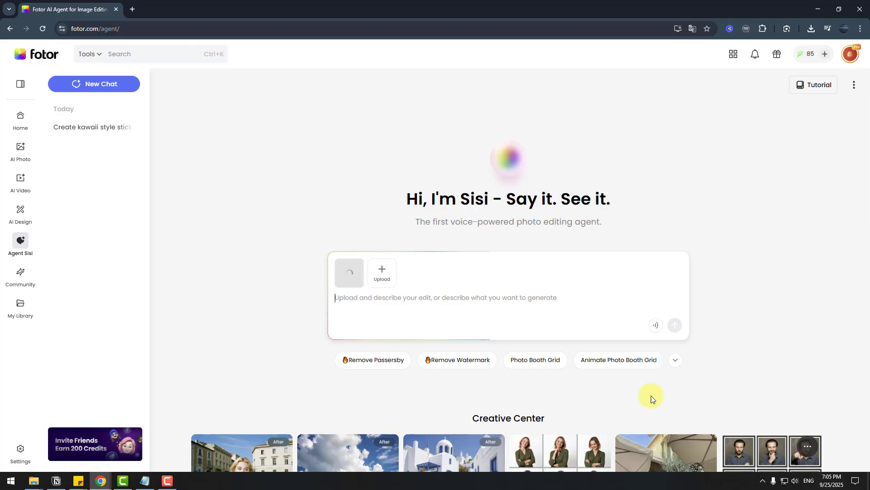
{"action": "left_click", "coordinate": [395, 302]}
{"action": "type", "text": "Animate people in the image"}
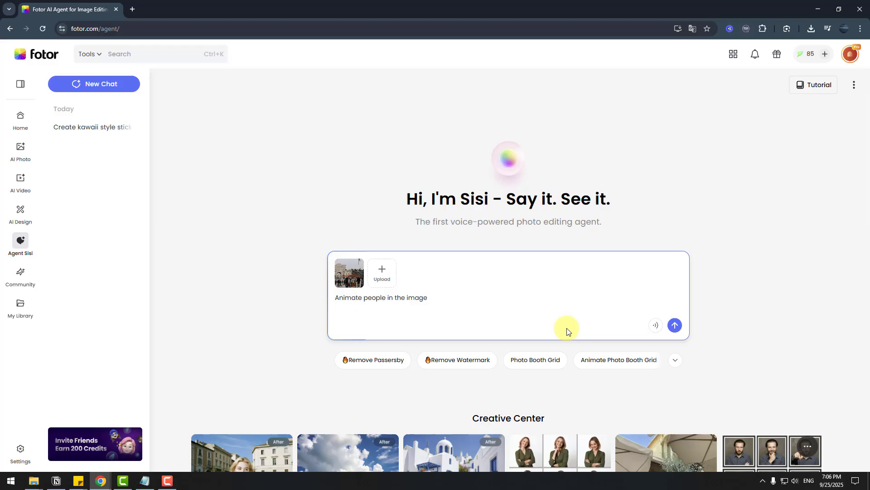
{"action": "left_click", "coordinate": [674, 326]}
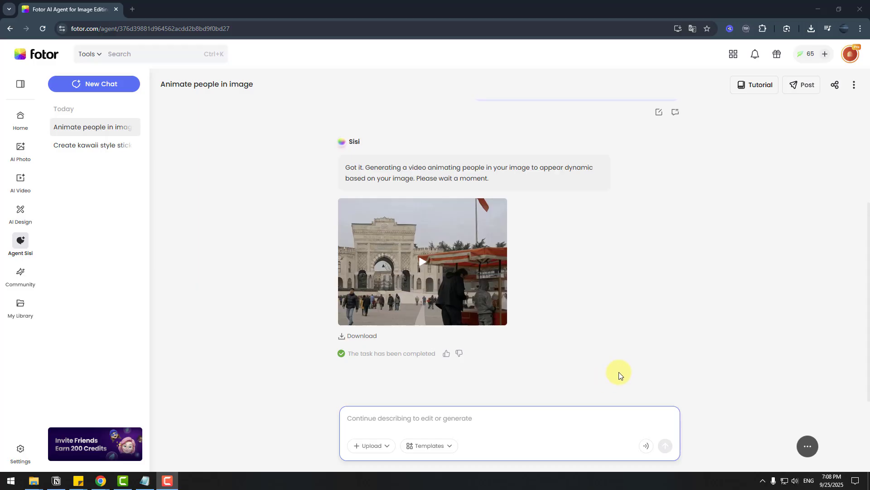
Open the generated street-scene video in the full-size preview and replay it
{"action": "left_click", "coordinate": [466, 249]}
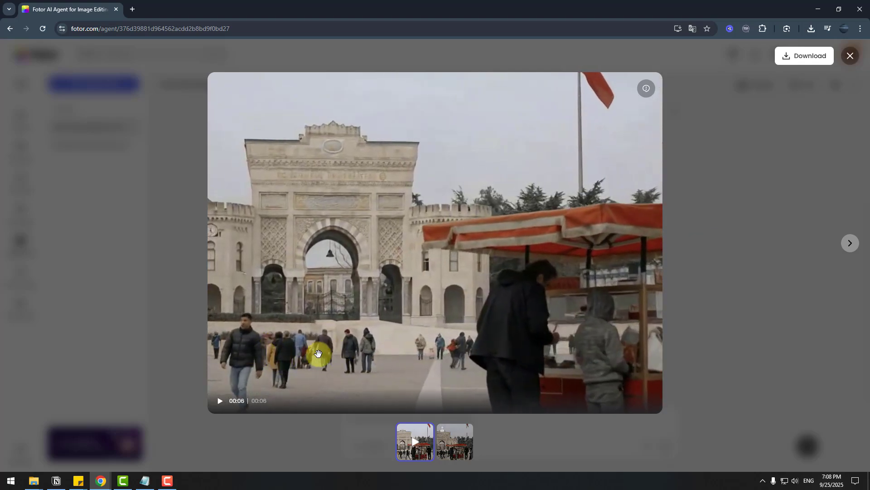
{"action": "left_click", "coordinate": [219, 407]}
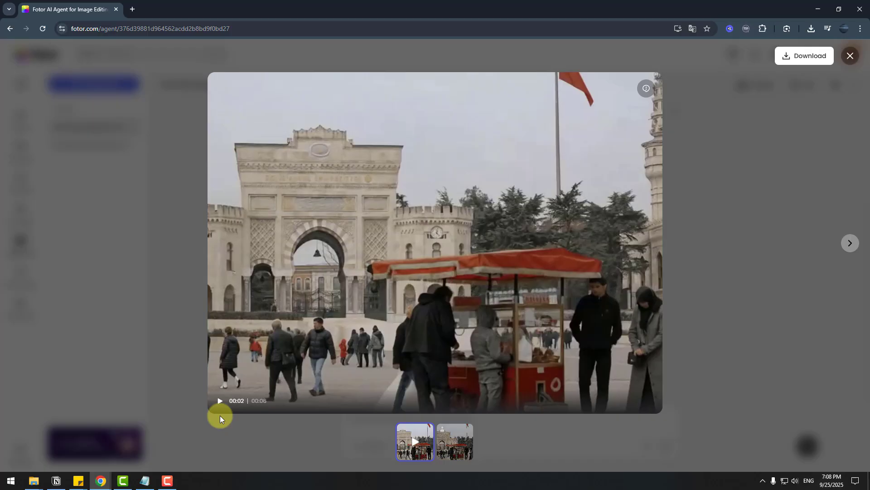
{"action": "left_click", "coordinate": [217, 403]}
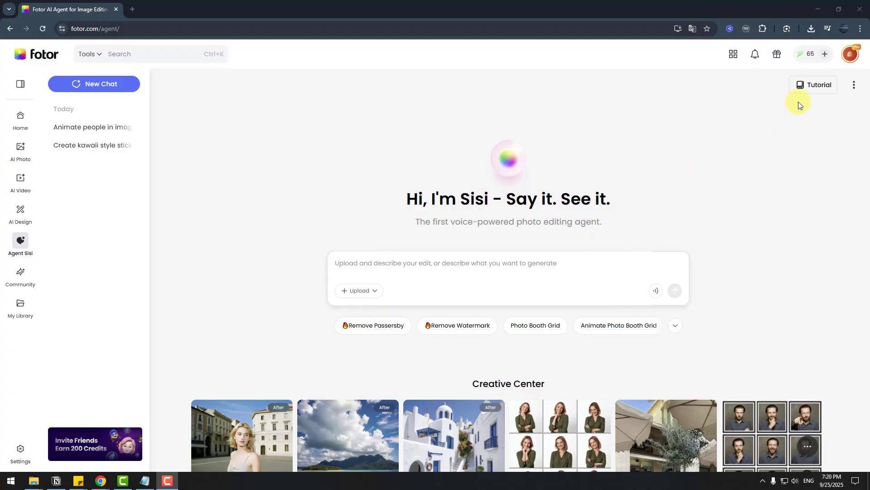
Load the Tutorial's Product Image Generation example prompt into the chat box
{"action": "left_click", "coordinate": [805, 91]}
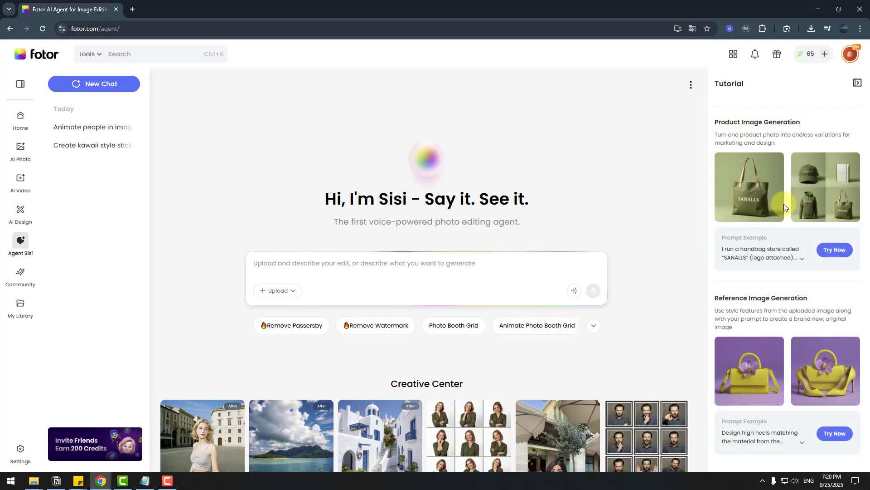
{"action": "left_click", "coordinate": [802, 258]}
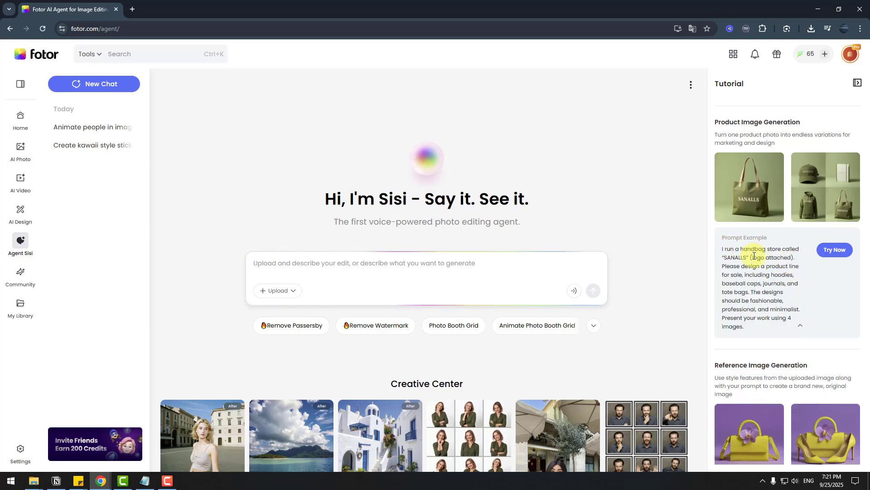
{"action": "left_click", "coordinate": [825, 255]}
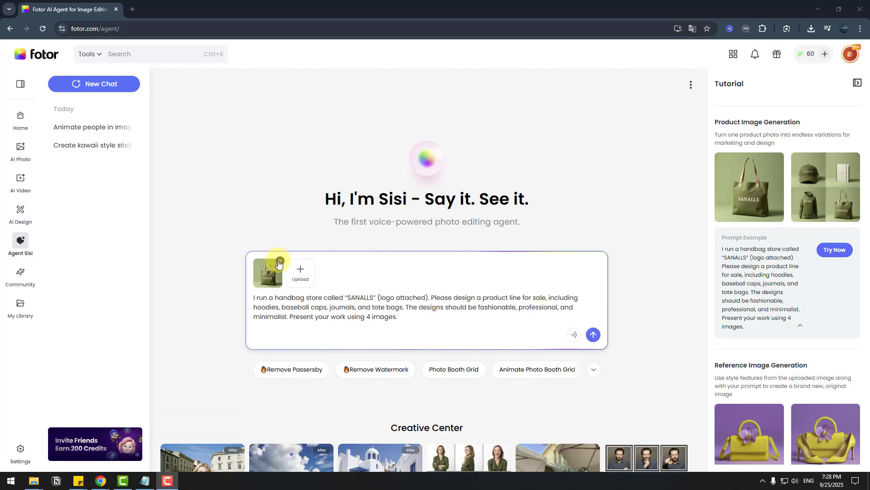
Replace the tote-bag sample with the logo image and reword the prompt for a keyboard store
{"action": "left_click", "coordinate": [280, 262]}
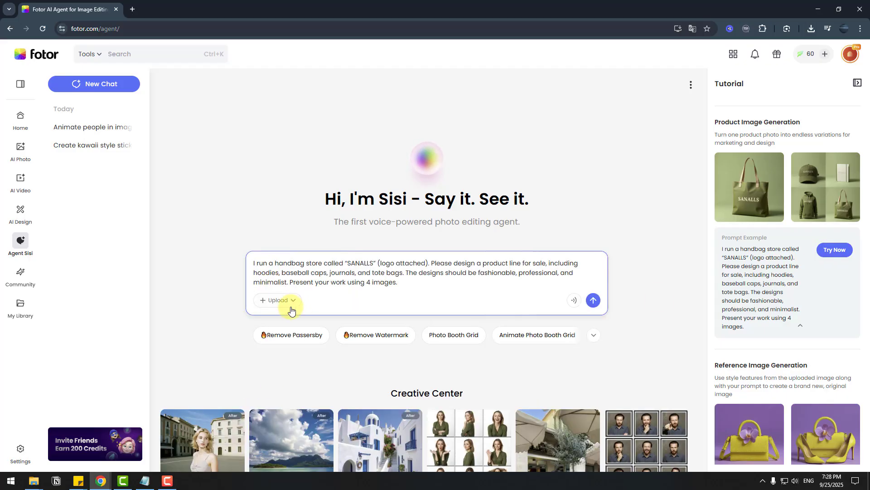
{"action": "left_click", "coordinate": [284, 325]}
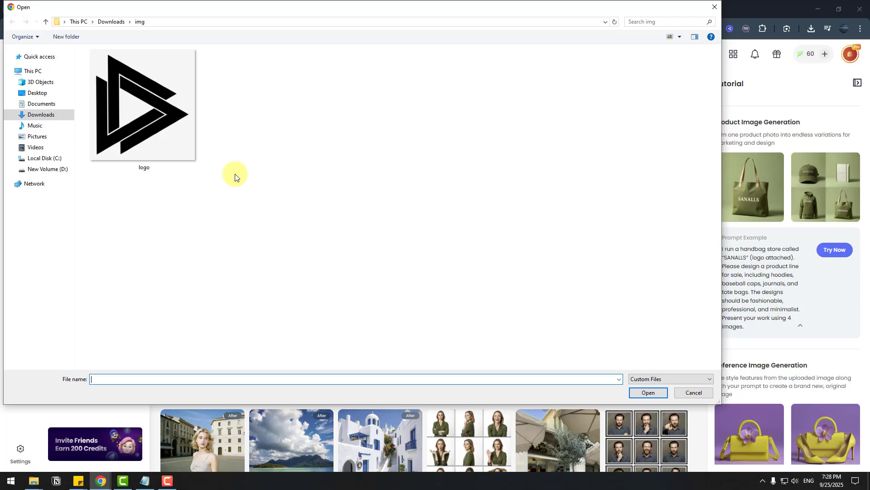
{"action": "left_click", "coordinate": [173, 137]}
{"action": "left_click", "coordinate": [648, 394]}
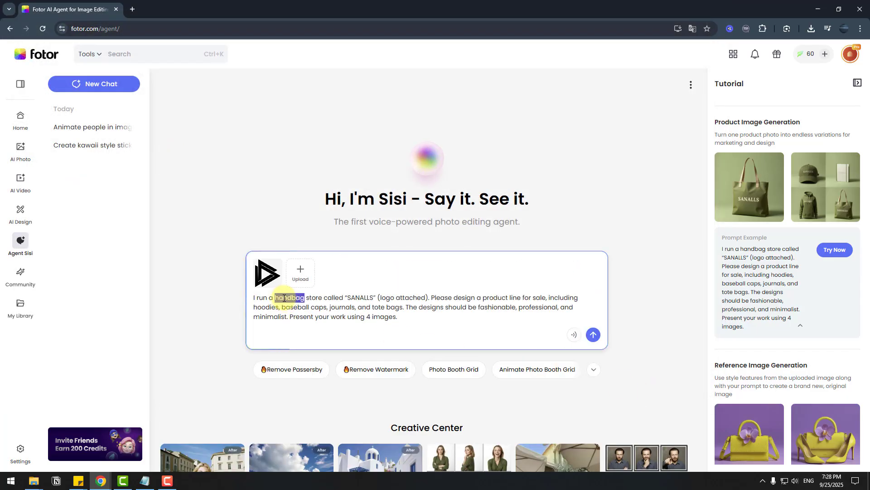
{"action": "type", "text": "keyboard"}
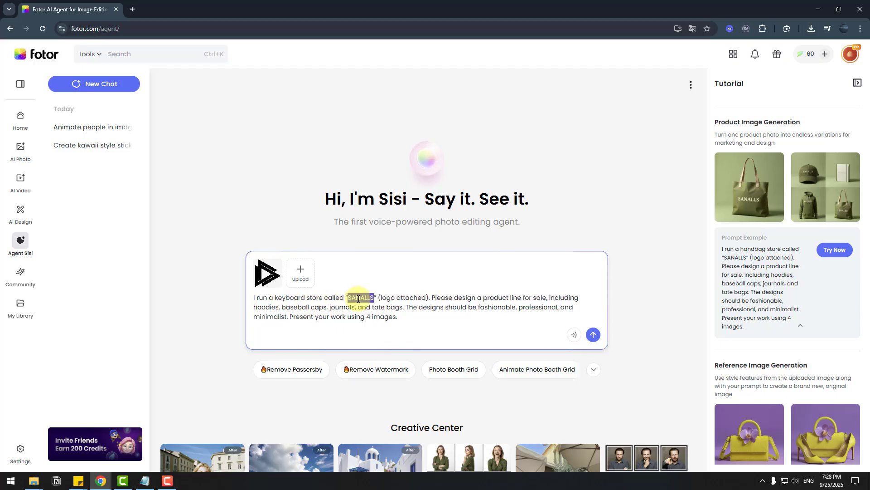
{"action": "type", "text": "NIJAT"}
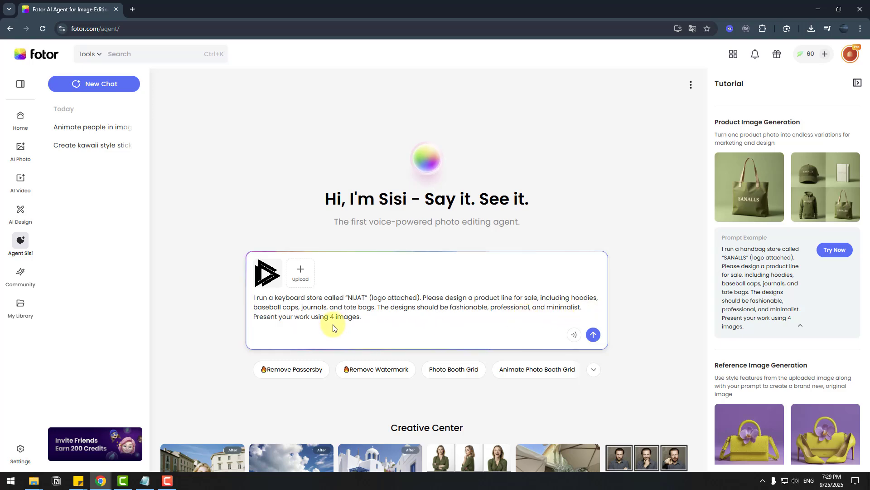
Send the NIJAT product line request and view the four logo mockups full size
{"action": "left_click", "coordinate": [593, 336]}
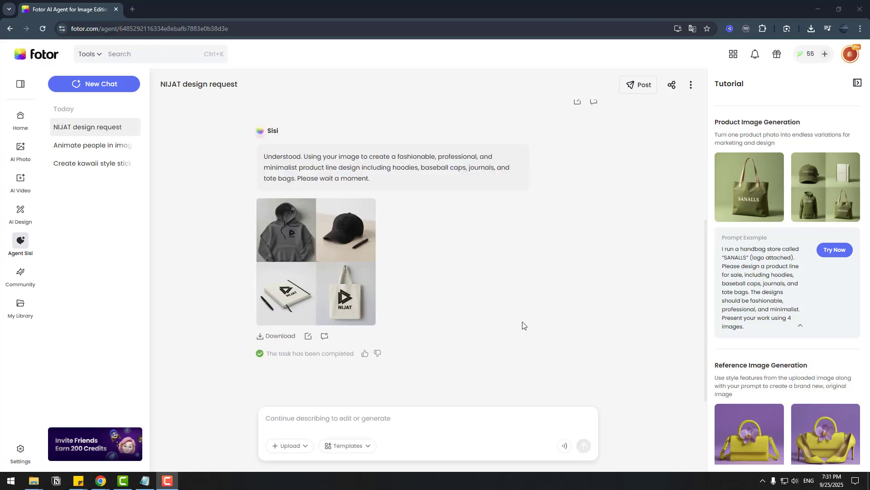
{"action": "left_click", "coordinate": [285, 245]}
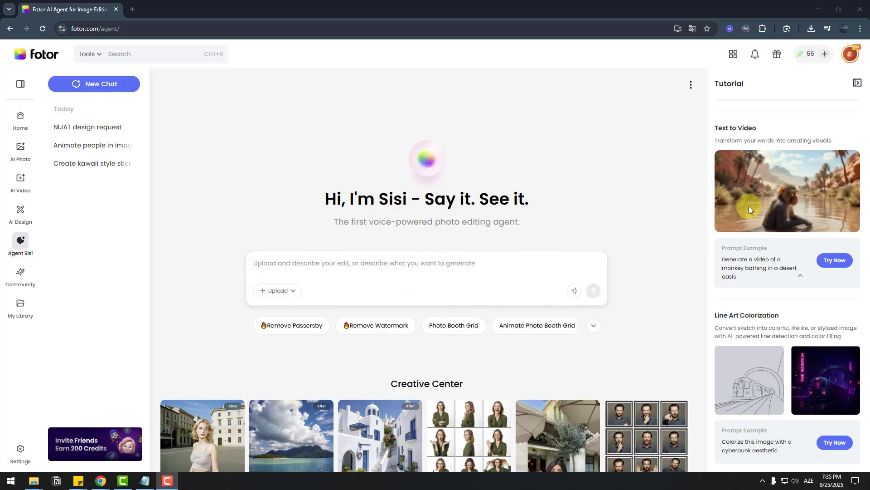
Send 'Generate a video of a cartoon taxi driving in the city disney style' to Sisi
{"action": "left_click", "coordinate": [313, 271]}
{"action": "type", "text": "Generate a video of a cartoon taxi driving in the city"}
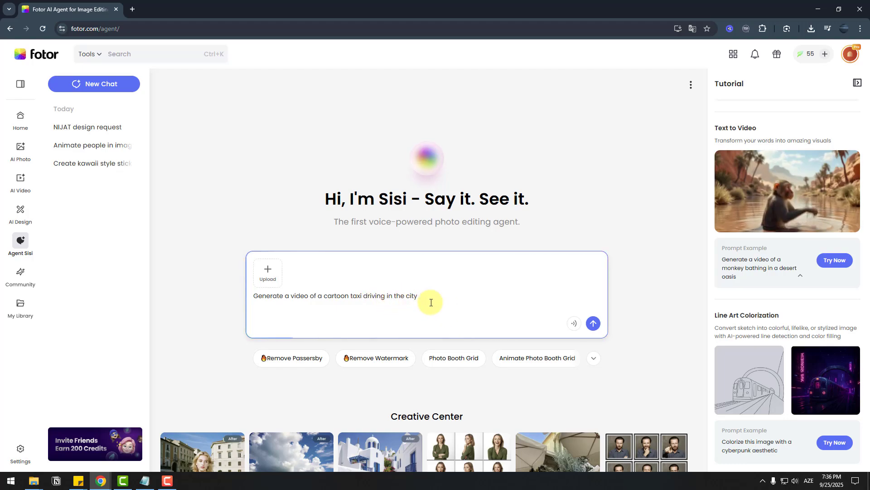
{"action": "type", "text": "disney style"}
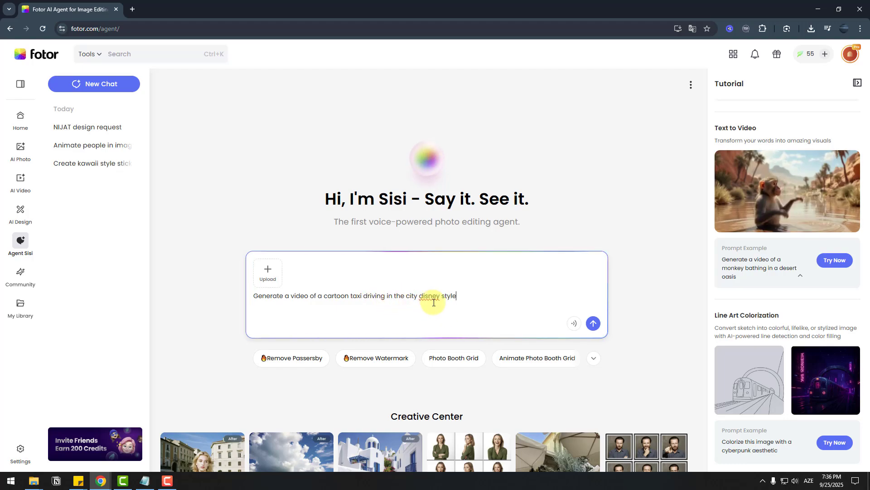
{"action": "left_click", "coordinate": [593, 324]}
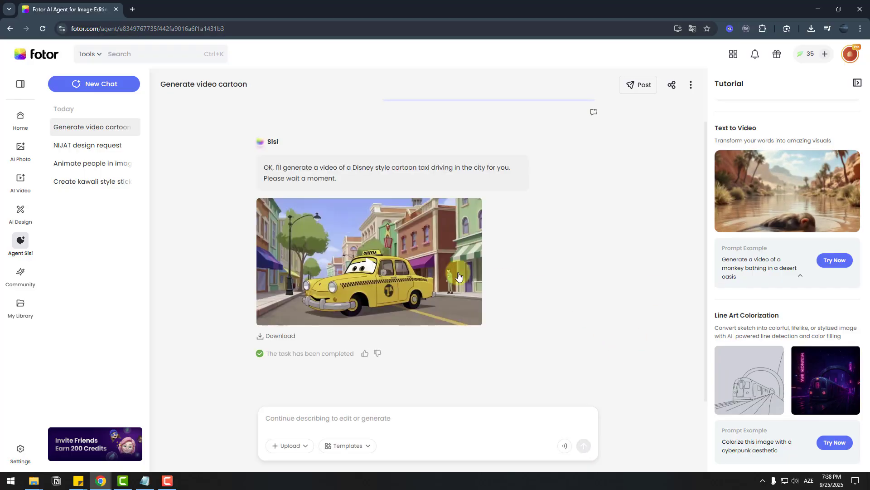
Open the 6-second Disney-style taxi video in the full-size preview and replay it
{"action": "left_click", "coordinate": [459, 277]}
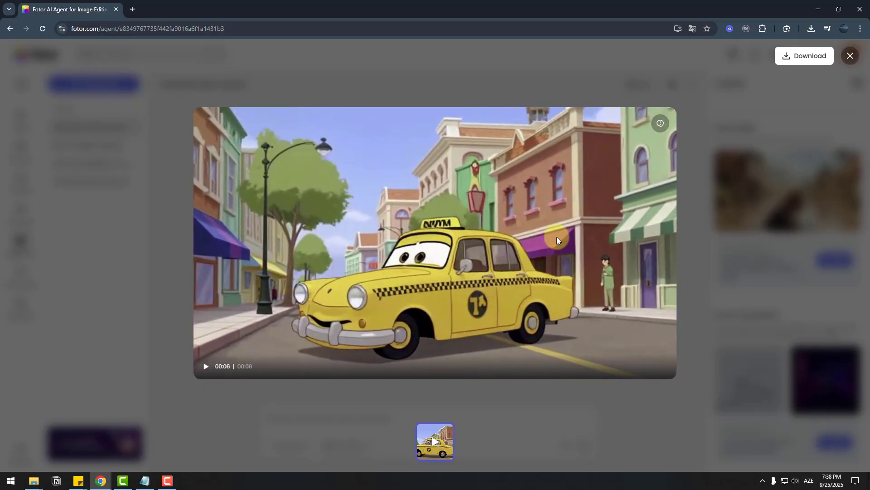
{"action": "left_click", "coordinate": [204, 367]}
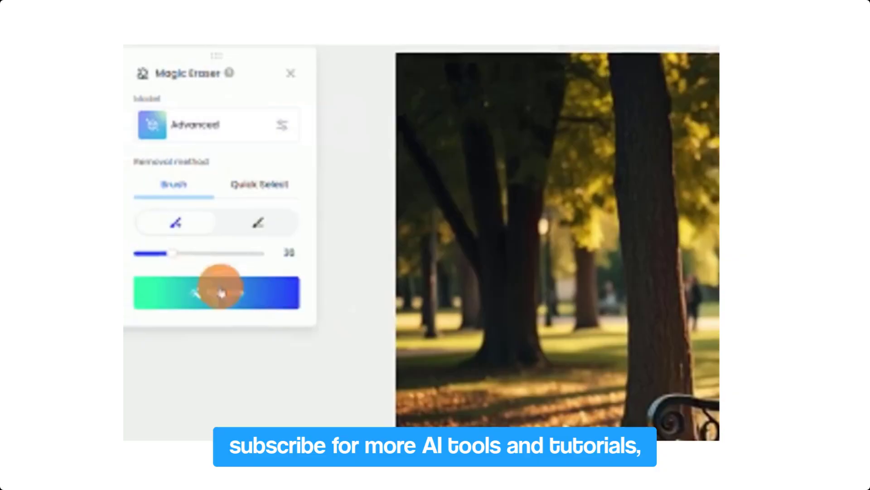
Enlarge the Magic Eraser brush to 53 and brush over the teddy bear on the bench
{"action": "mouse_move", "coordinate": [219, 288]}
{"action": "left_mouse_down"}
{"action": "mouse_move", "coordinate": [183, 266]}
{"action": "mouse_move", "coordinate": [219, 259]}
{"action": "left_mouse_up"}
{"action": "left_click_drag", "start_coordinate": [515, 301], "coordinate": [619, 297]}
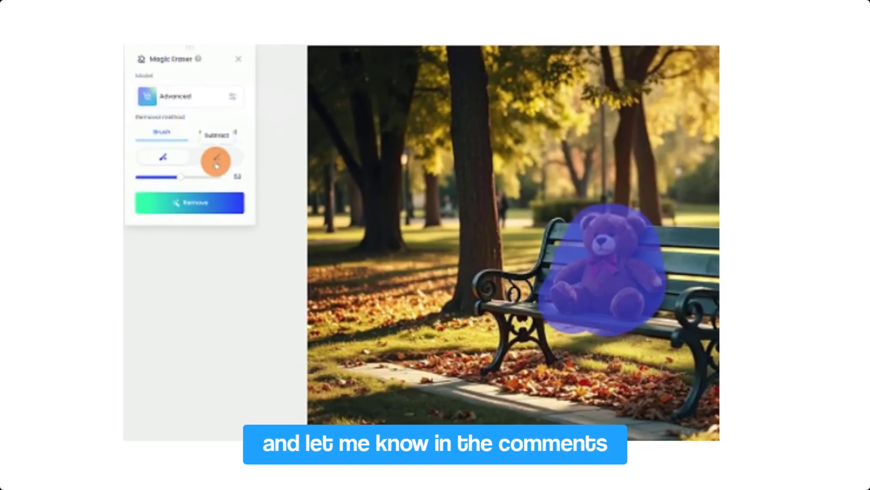